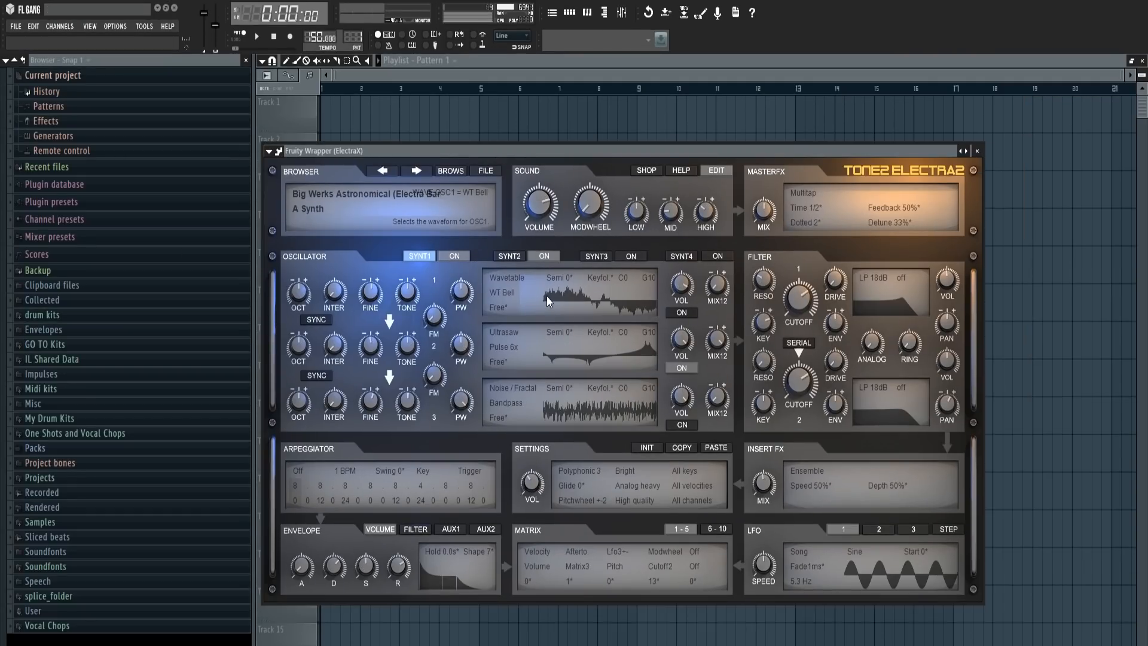
- Set the first wavetable oscillator's waveform to PD Sine Square and switch it to WT Sine
click(300, 481)
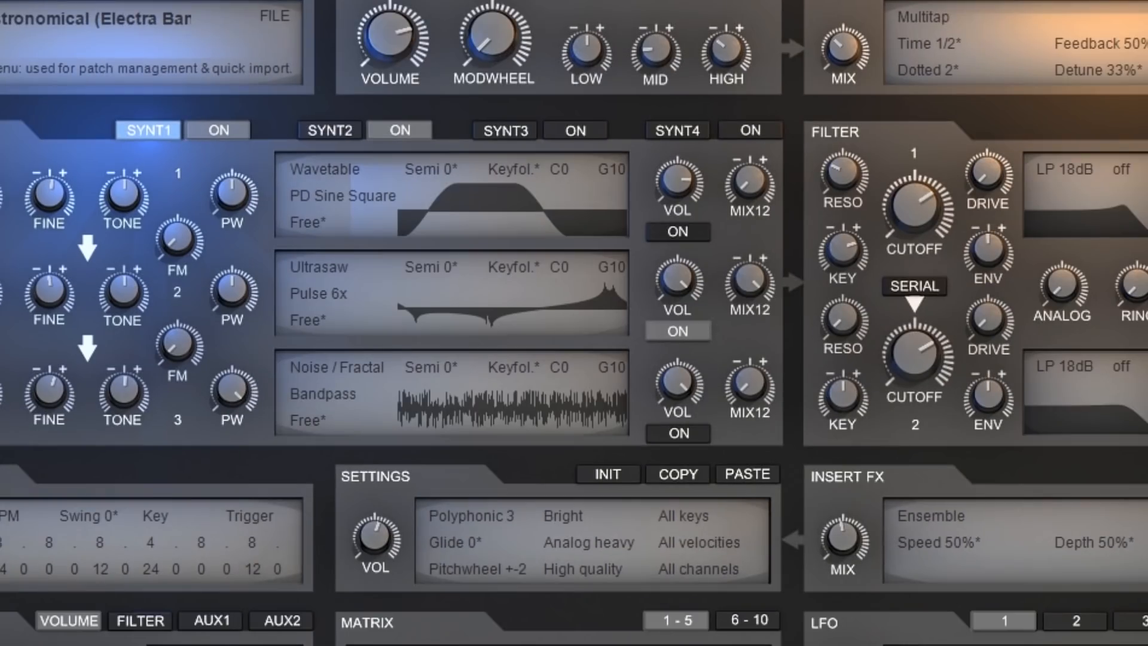
click(336, 194)
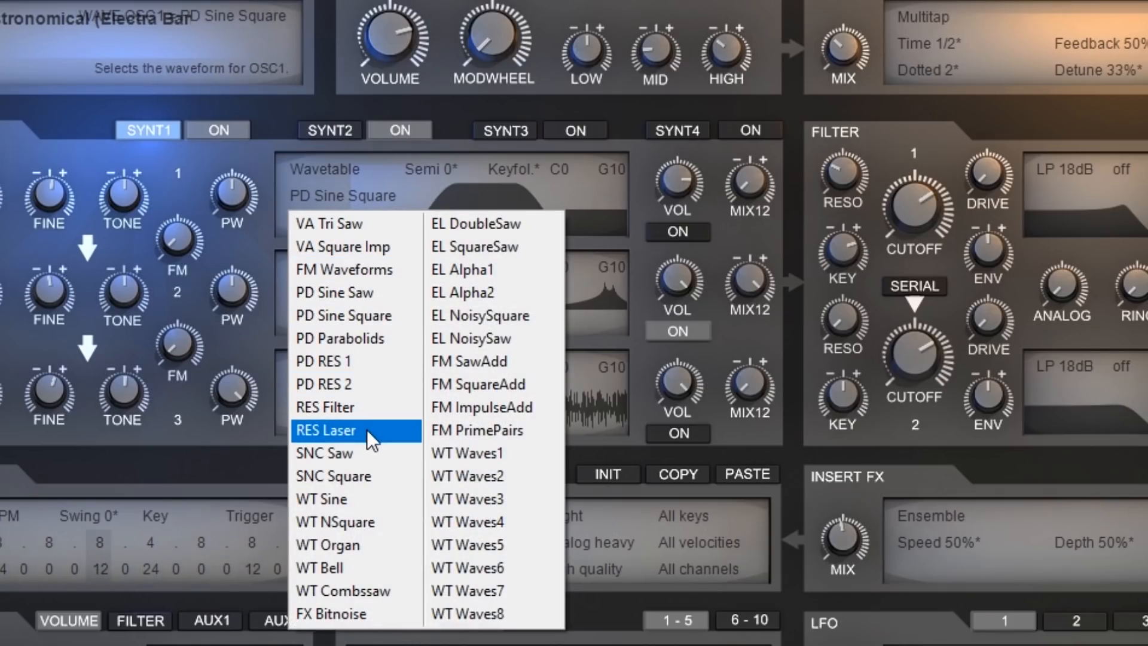
click(323, 498)
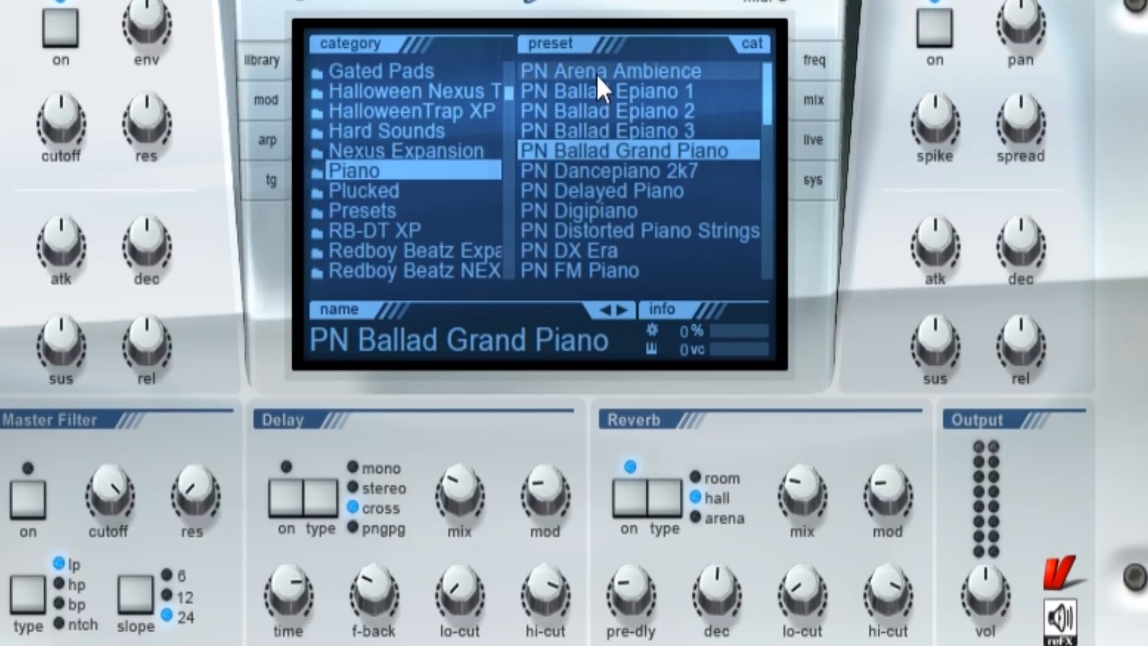
- Load the piano preset PN Arena Ambience and turn off its reverb and delay effects
click(658, 268)
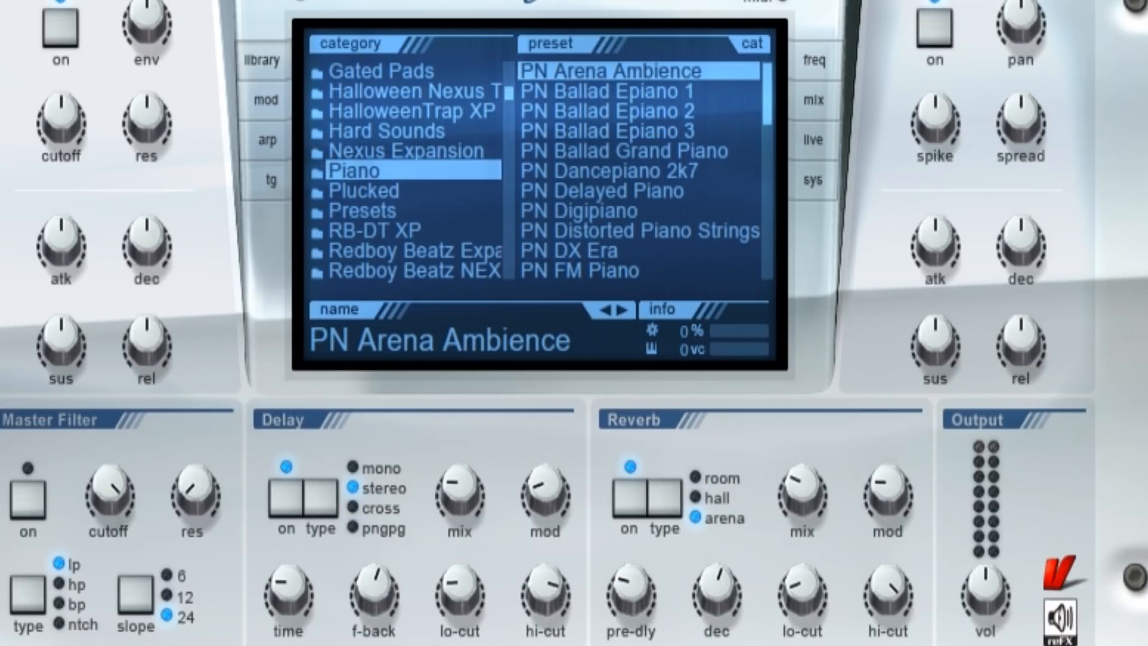
click(630, 498)
click(286, 497)
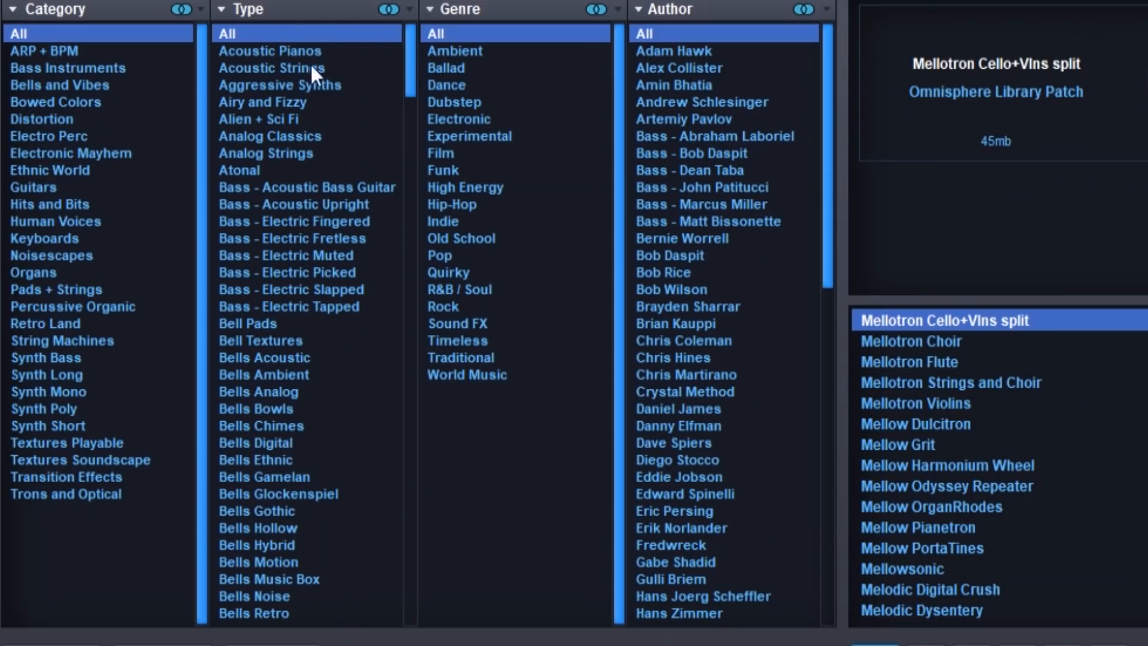
- Browse the Omnisphere patches by type, filtering for Lead Synths and for Bells Synth
drag(411, 74, 400, 421)
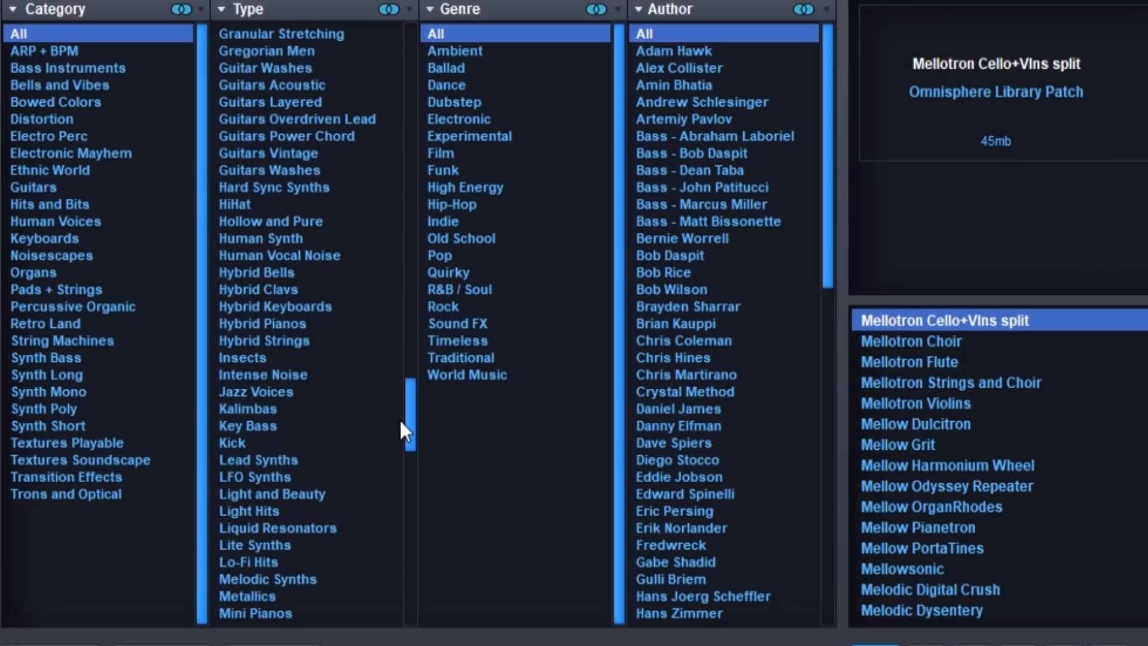
click(245, 459)
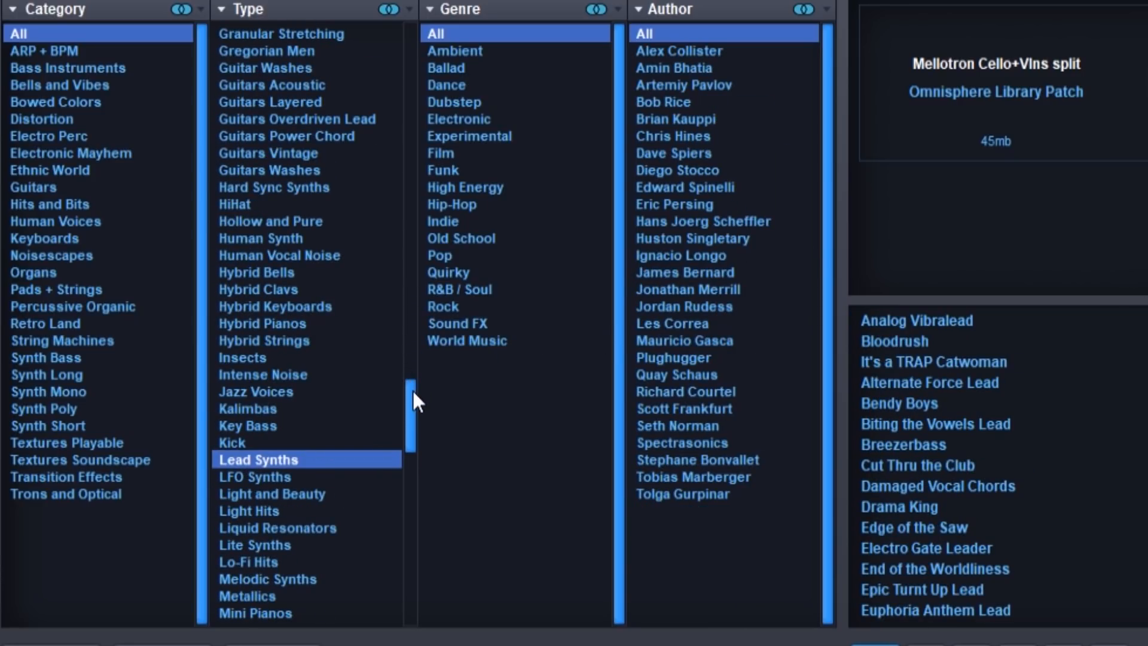
drag(411, 389, 411, 76)
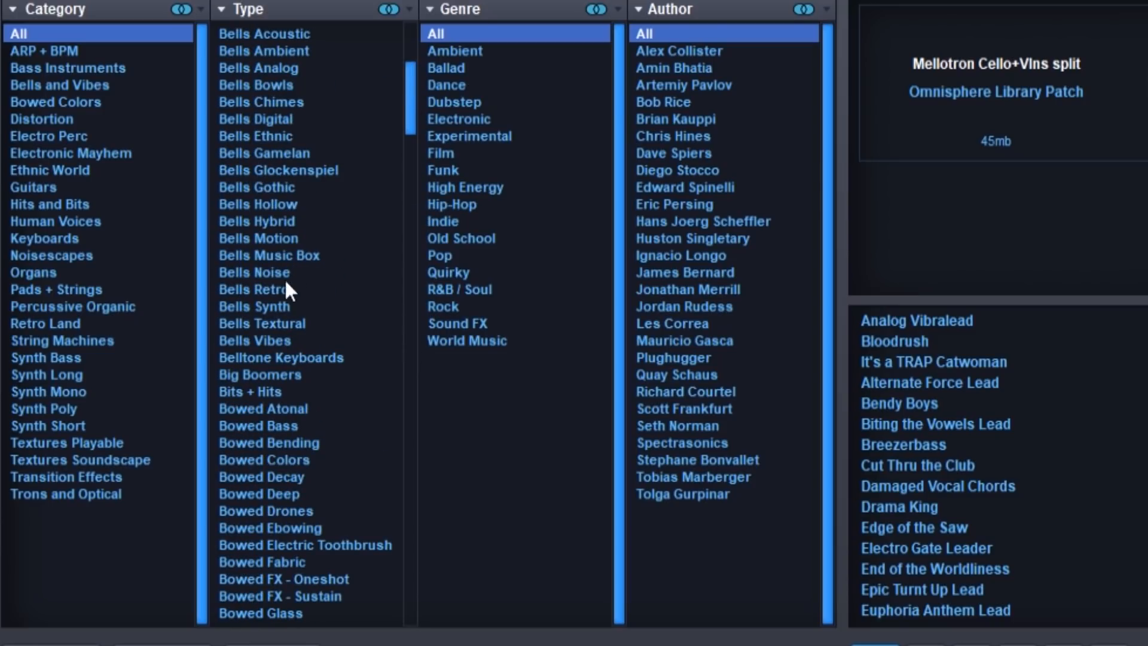
click(251, 306)
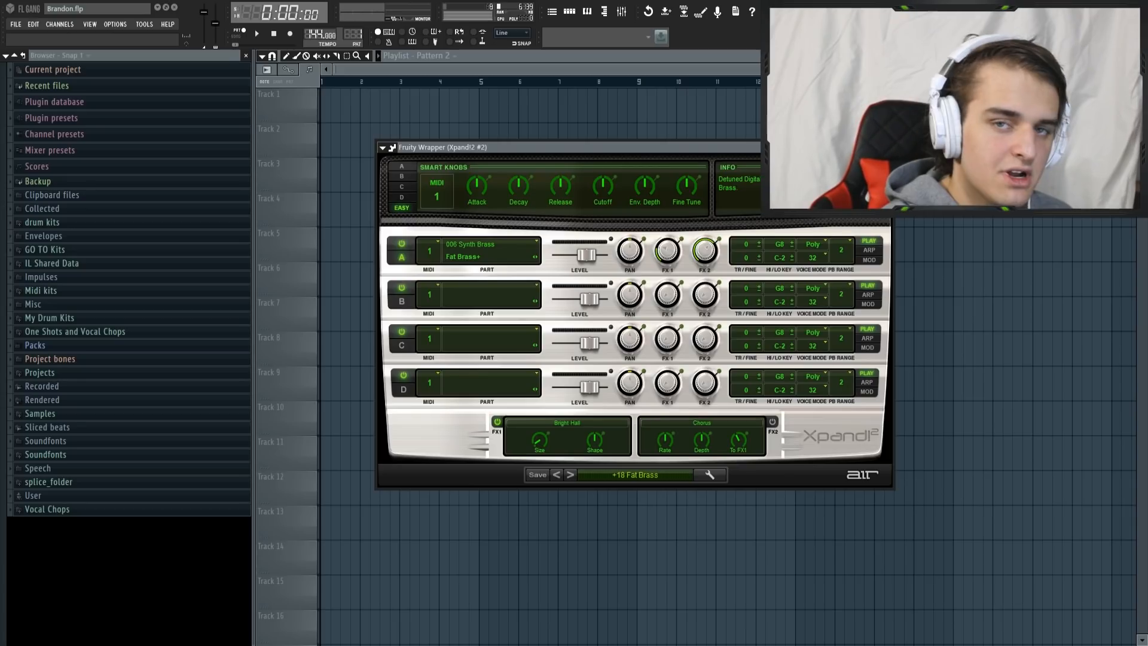
key(F6)
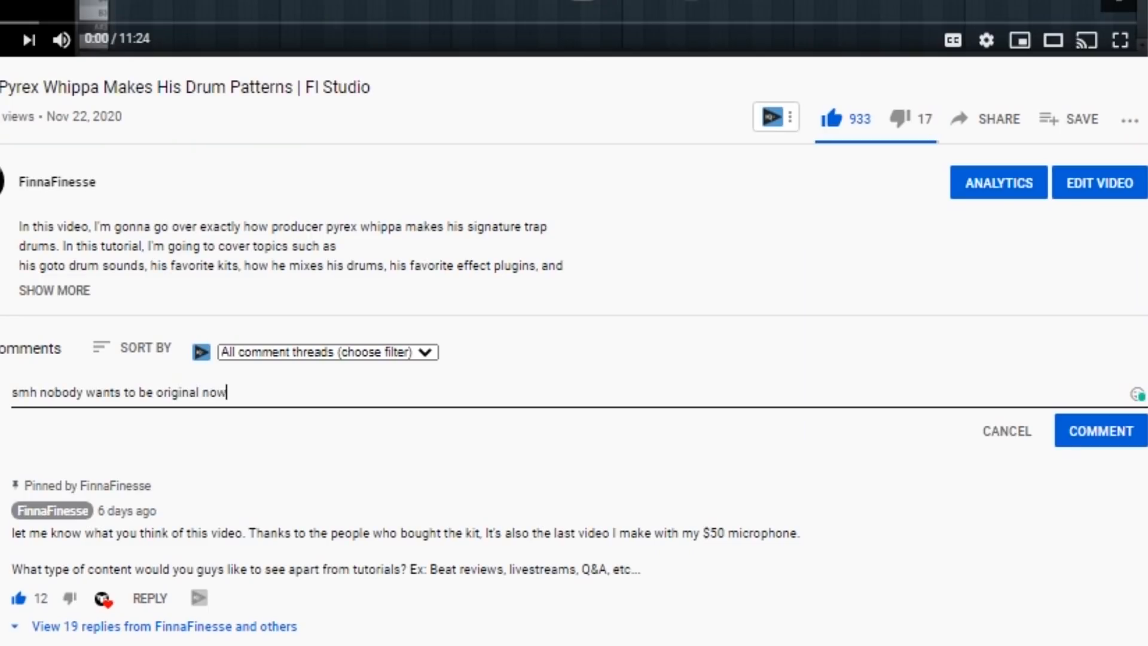
- Write a comment under the drum patterns video saying nobody is original nowadays and that you record your own drum sounds in public areas
text(days. I record my own drum sounds, i walk around public areas with a microphone and bang my hand on things. yes i do have a tumblr but at least im not a d)
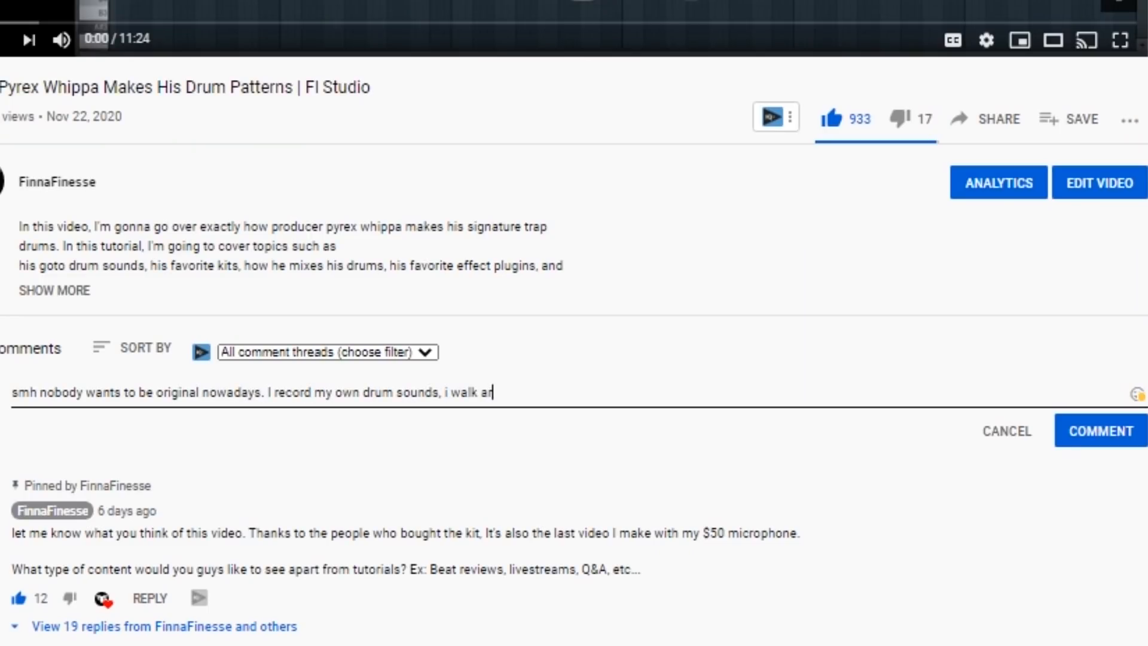
text(onformist like the rest of you.)
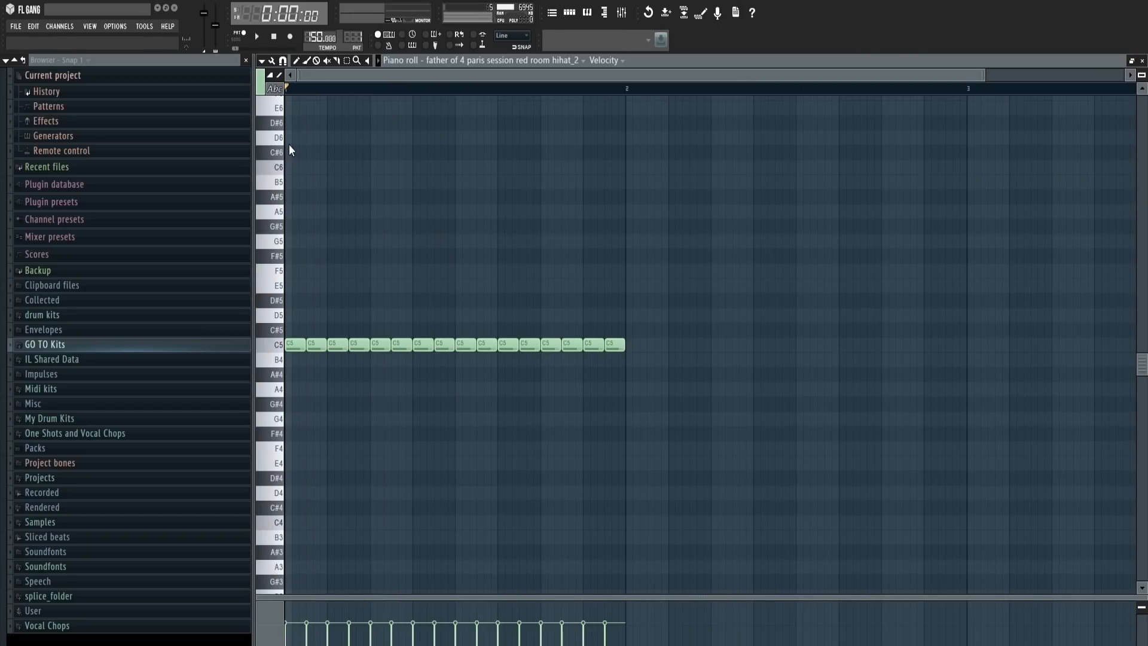
- Fill the hi-hat piano roll with notes at varied pitches and lengths, chopping selected notes into rolls
click(516, 347)
drag(328, 470, 385, 495)
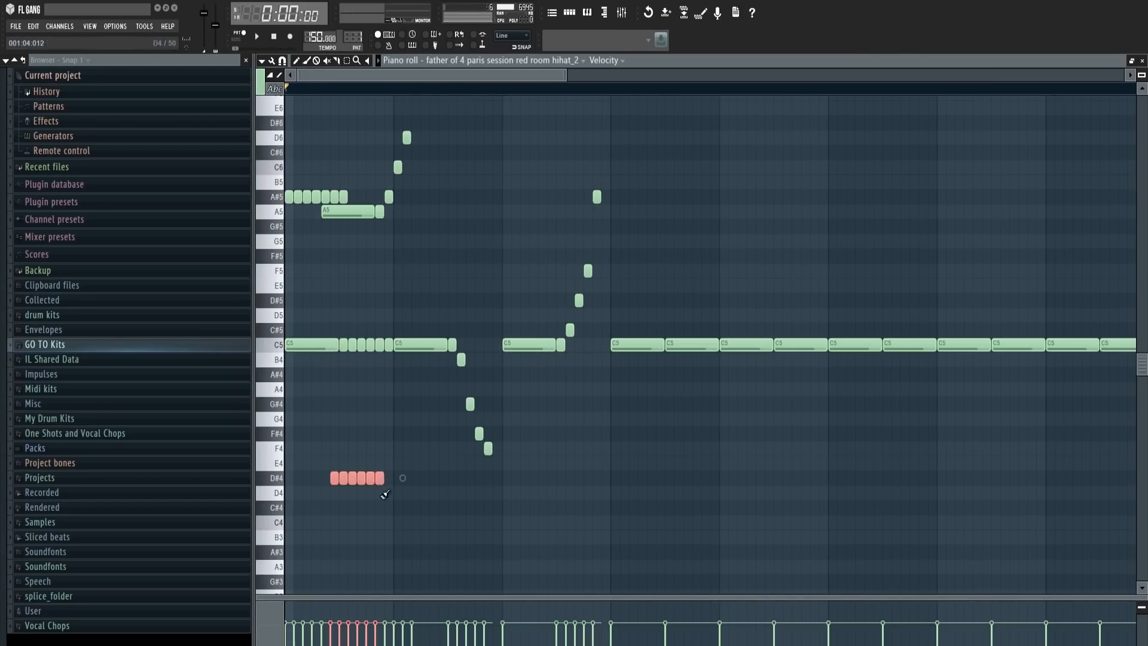
drag(535, 483, 708, 217)
key(ctrl+u)
mouse_move(714, 329)
mouse_down()
mouse_move(617, 359)
mouse_move(420, 212)
mouse_up()
drag(767, 348, 760, 406)
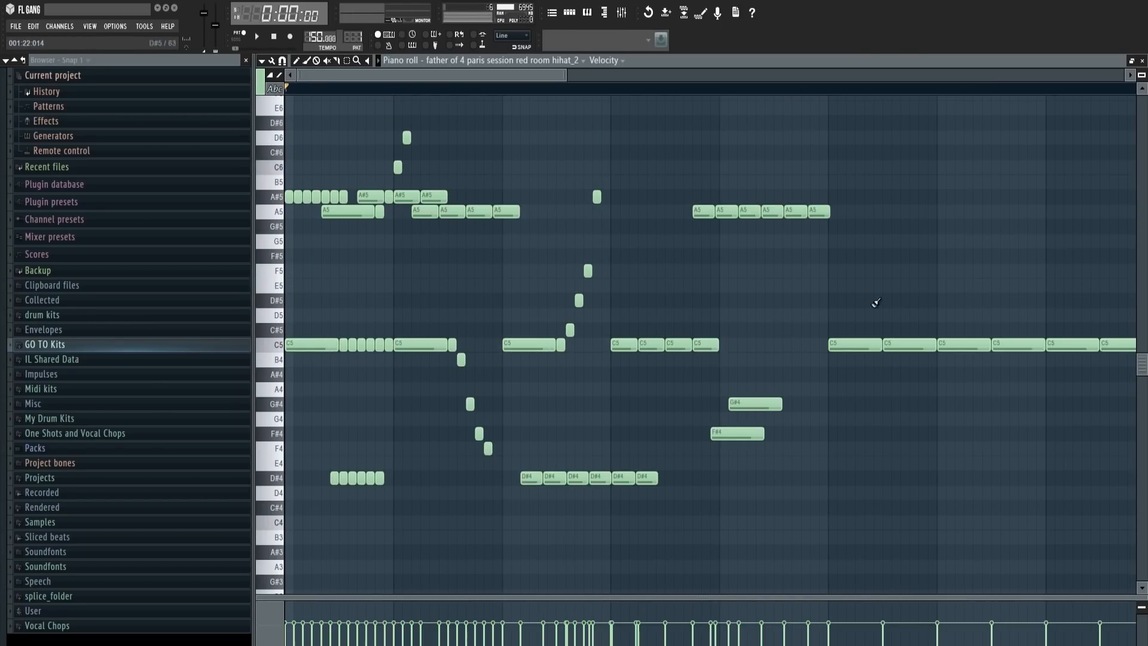
drag(872, 302, 810, 397)
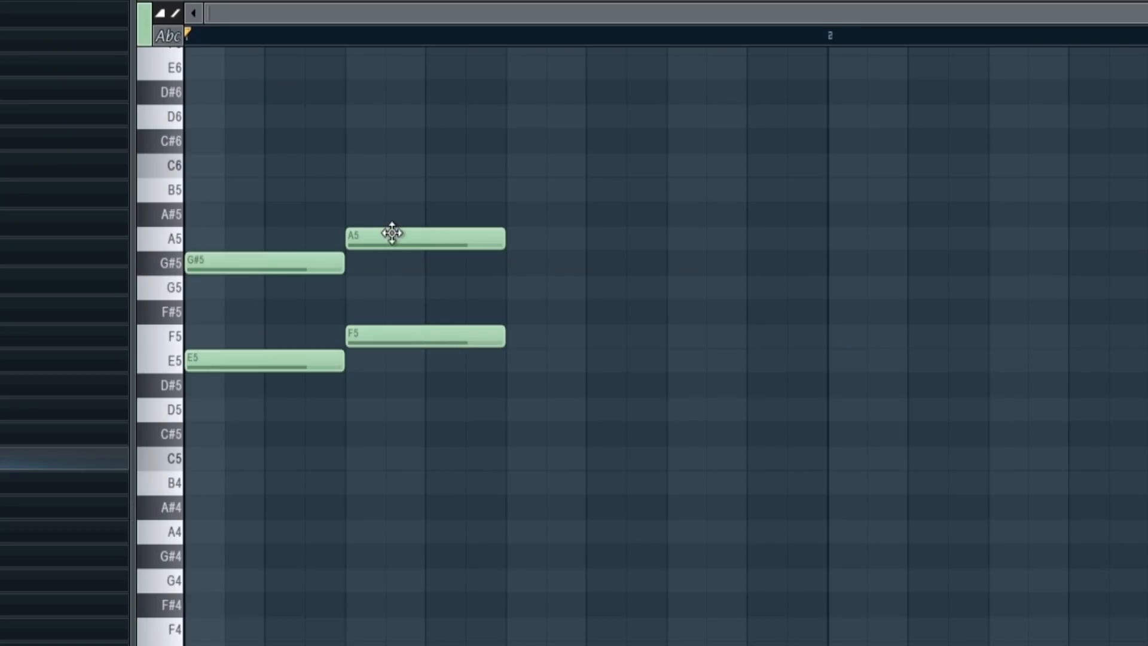
- Raise the second chord's A5 and F5 notes to A#5 and F#5, and shift both further up in pitch
drag(389, 228, 389, 203)
drag(389, 327, 387, 299)
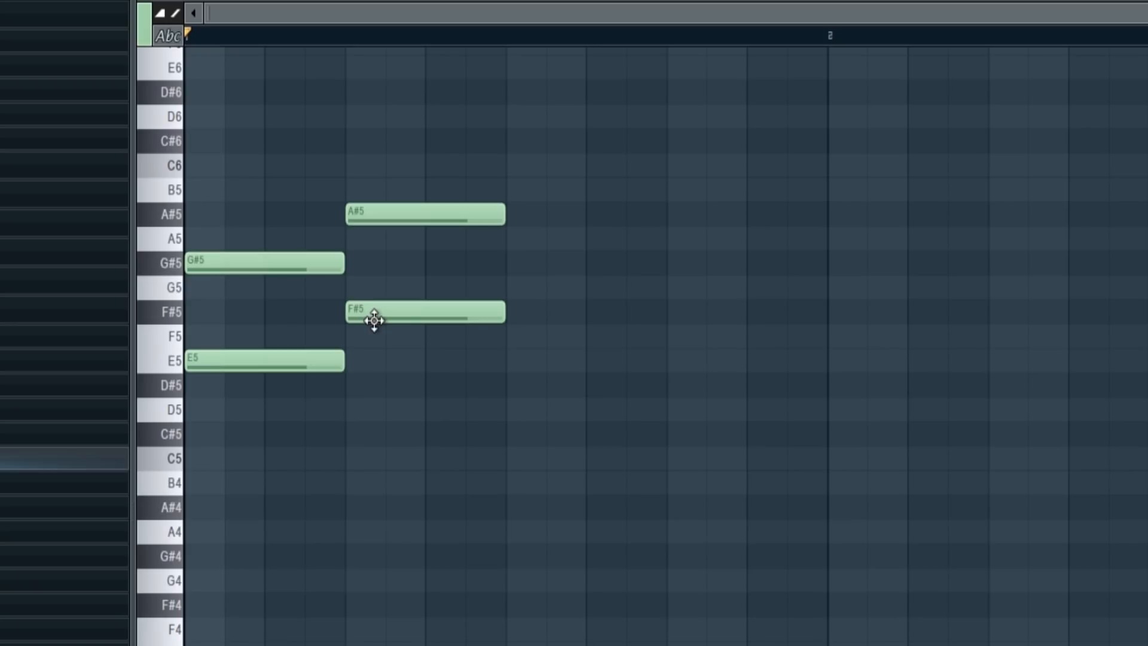
drag(374, 317, 374, 264)
drag(379, 213, 369, 101)
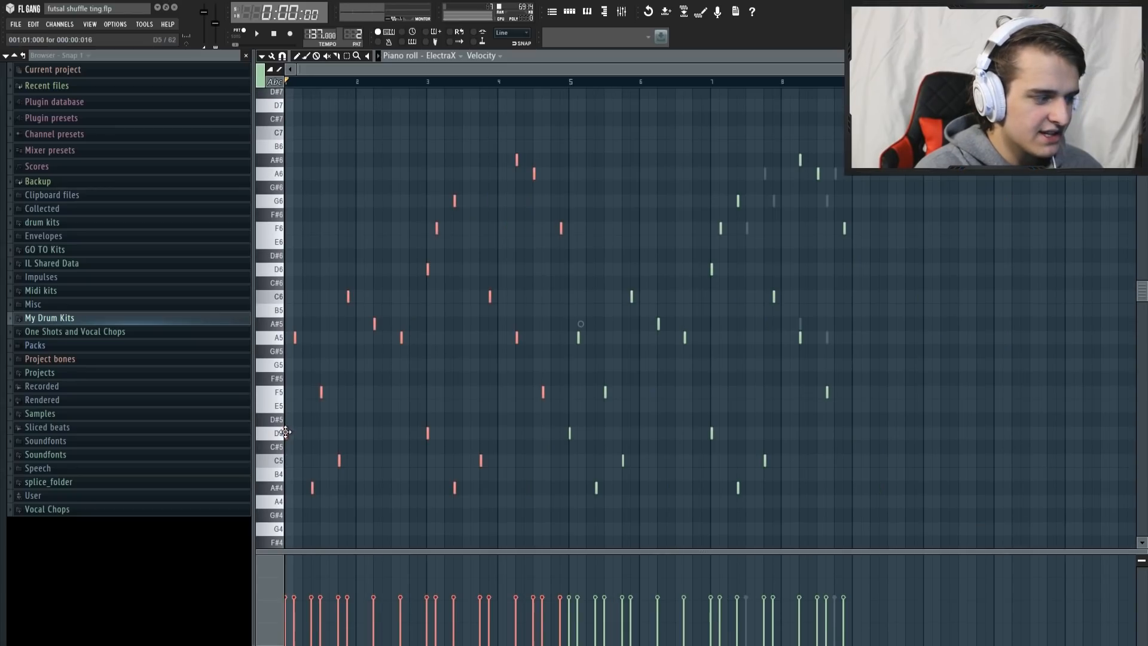
- Copy the first four bars of the ElectraX melody to start at bar 5 and audition the pattern
drag(286, 432, 568, 432)
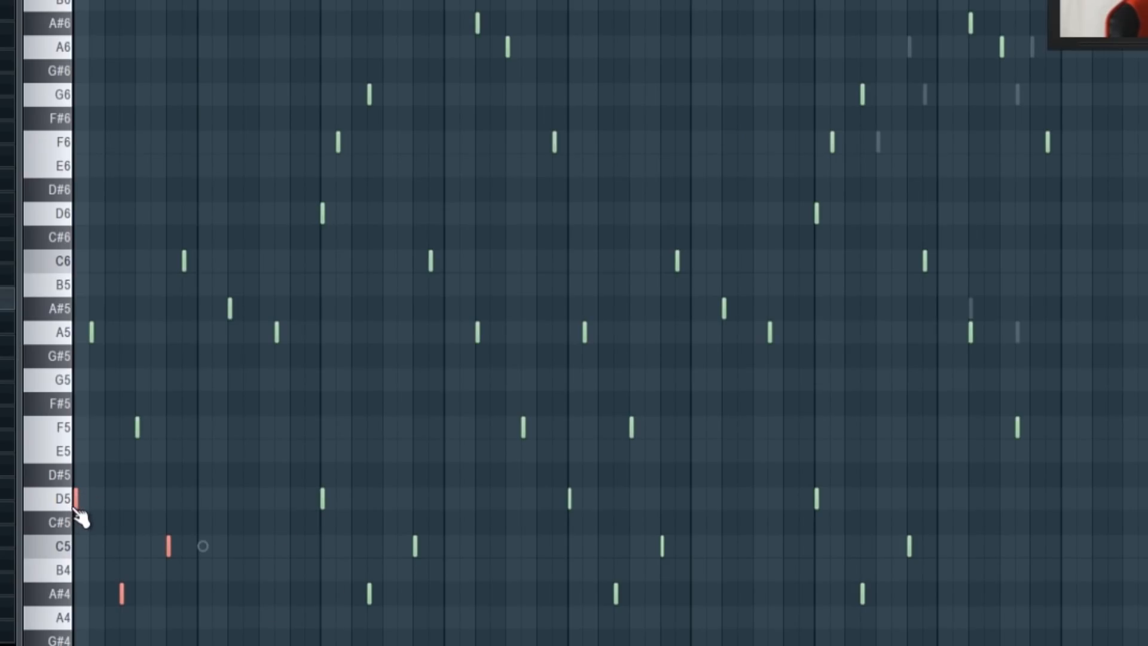
drag(77, 505, 636, 508)
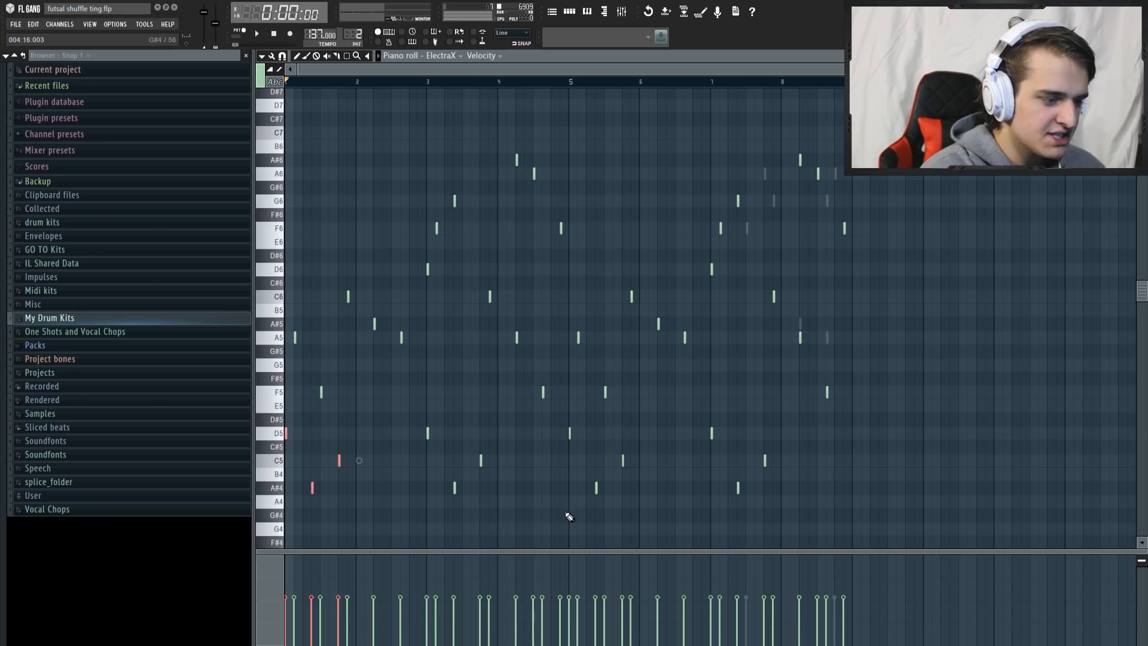
drag(567, 518, 295, 139)
drag(286, 433, 570, 445)
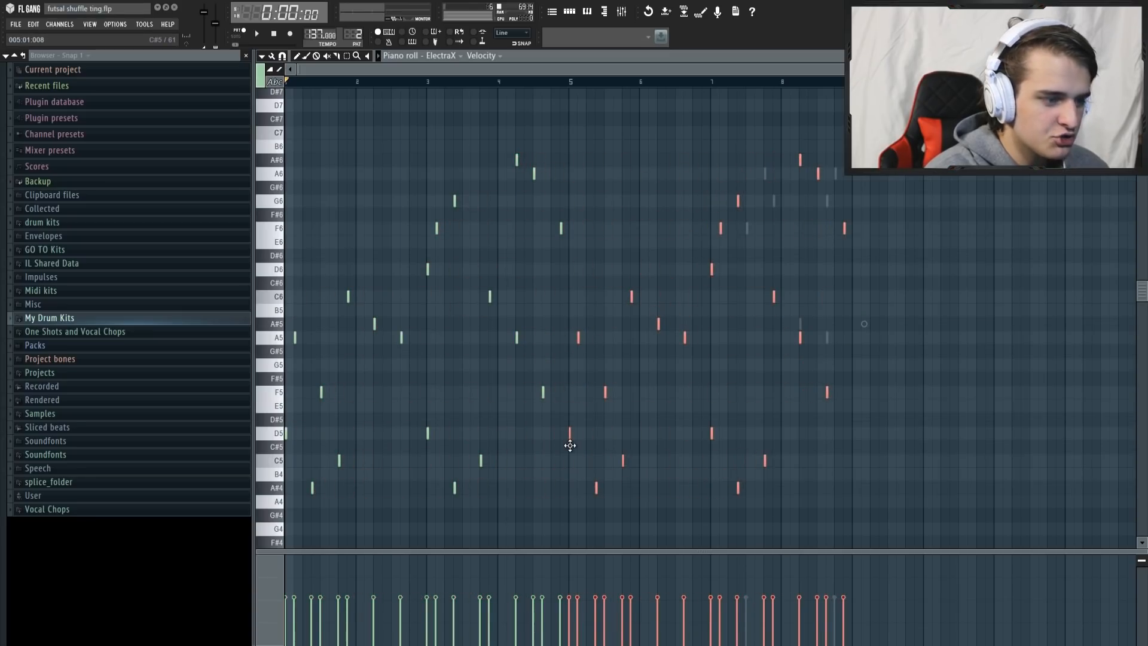
click(810, 253)
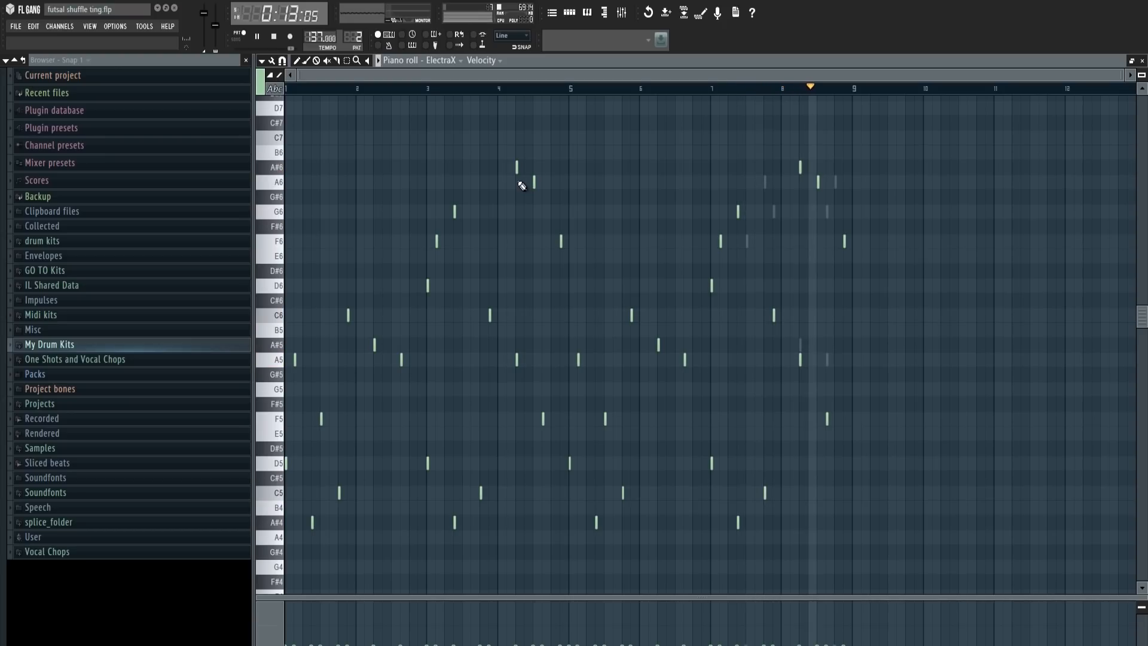
key(space)
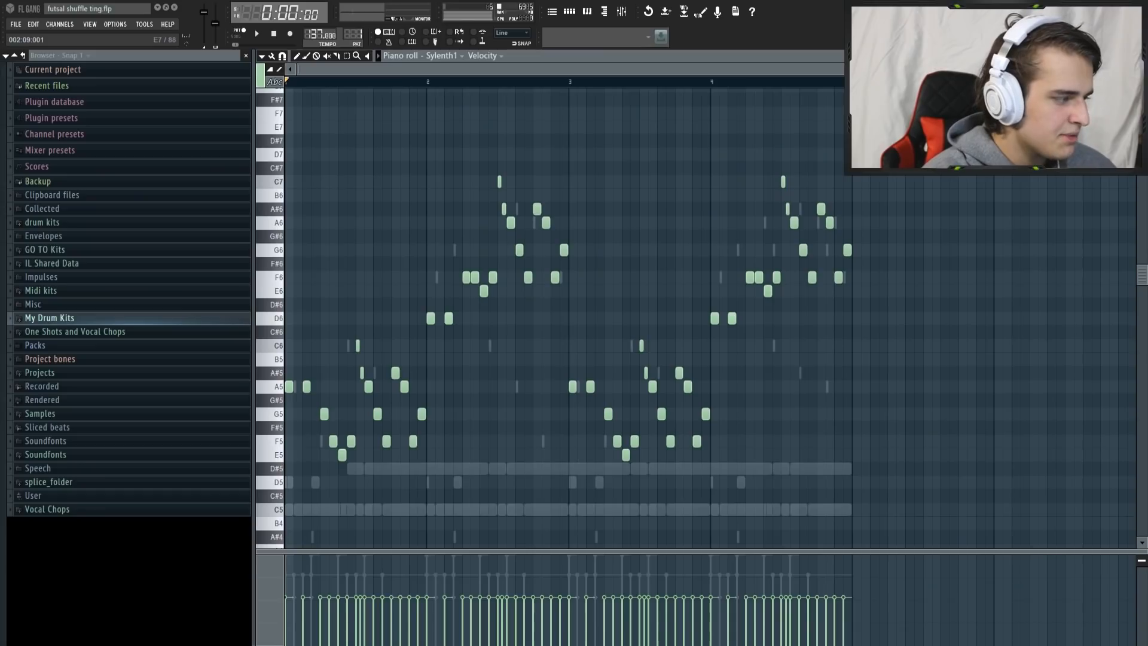
- Try to copy the first bar of the Sylenth1 melody into bar 2 at a higher pitch
drag(423, 470, 288, 345)
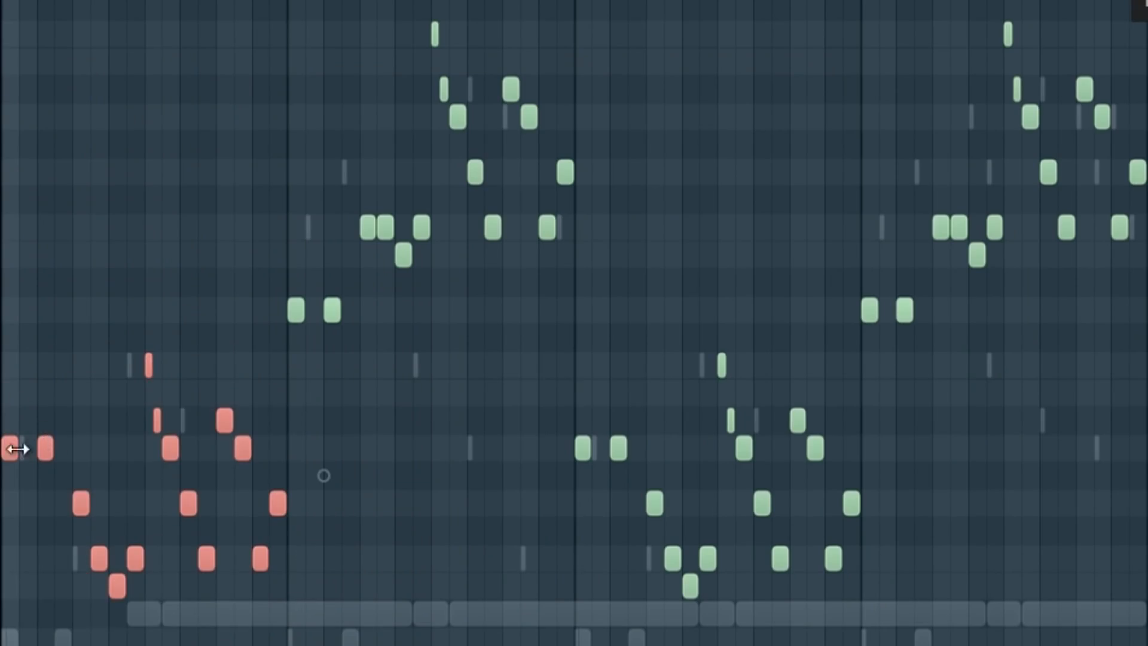
drag(288, 390, 423, 305)
drag(281, 283, 292, 110)
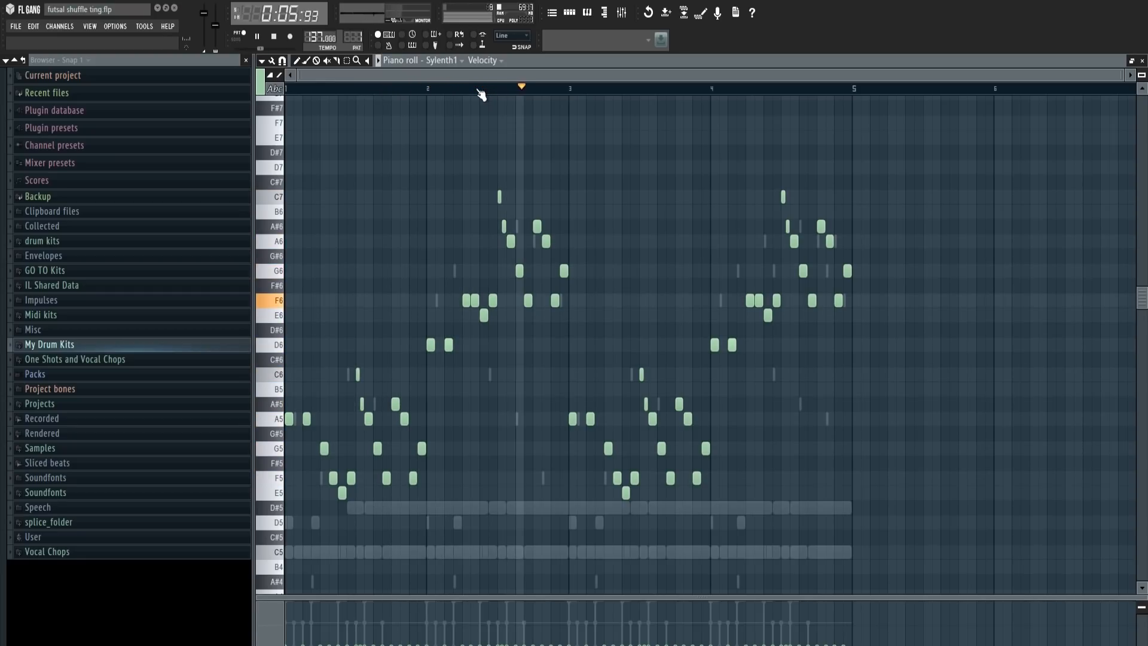
- Play back the Sylenth1 melody from the start and stop it
key(space)
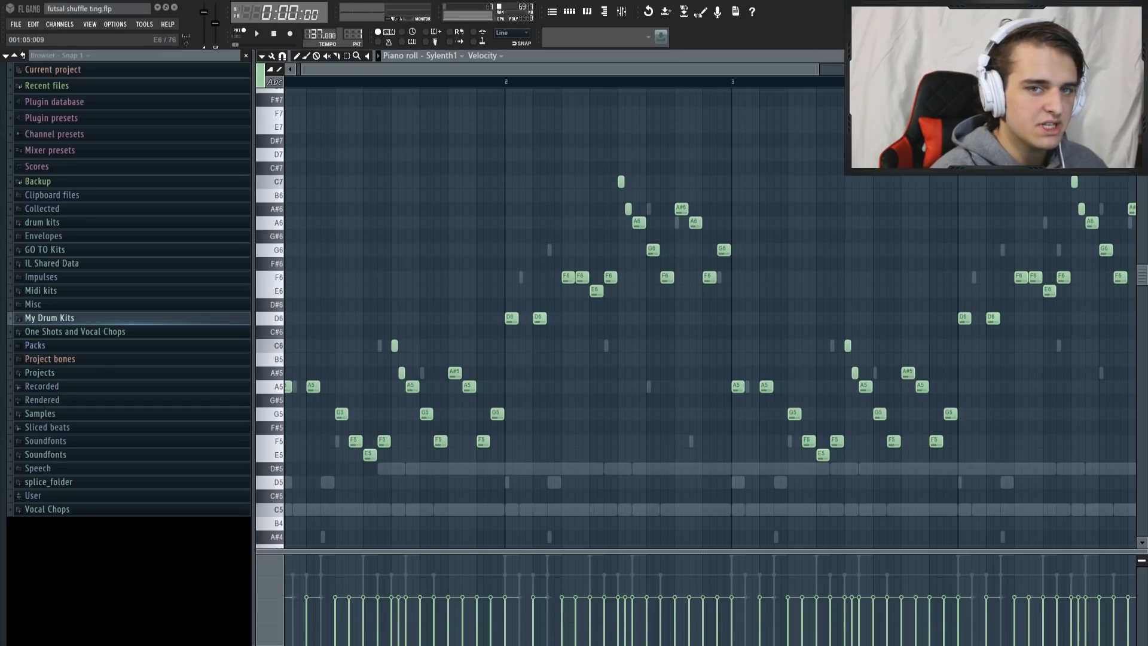
key(space)
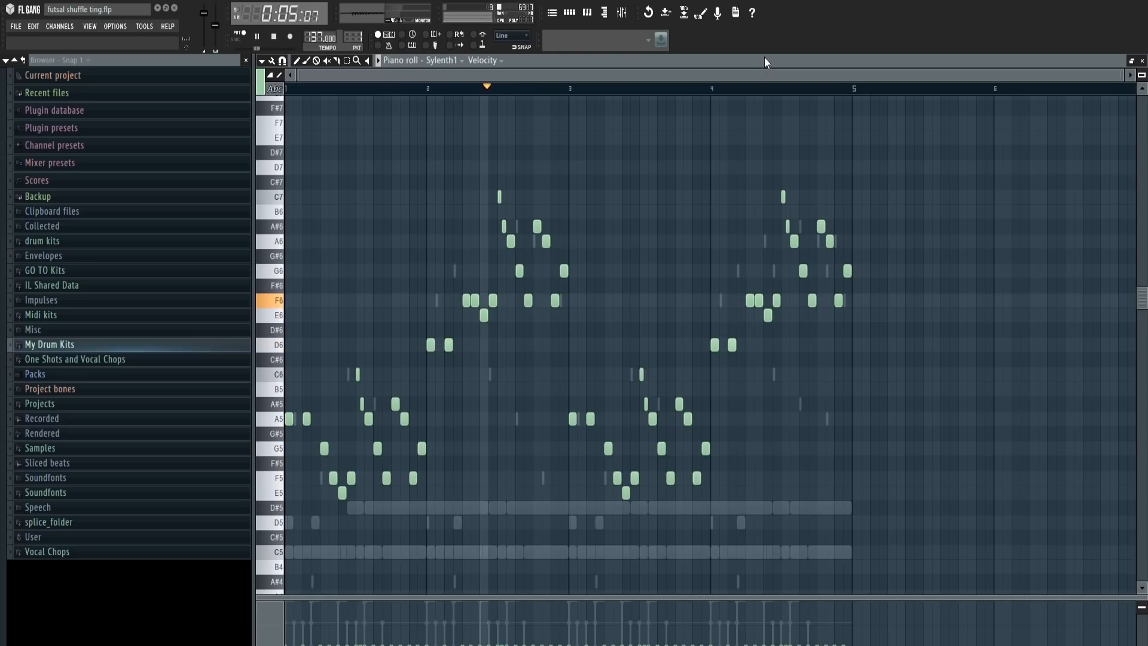
key(space)
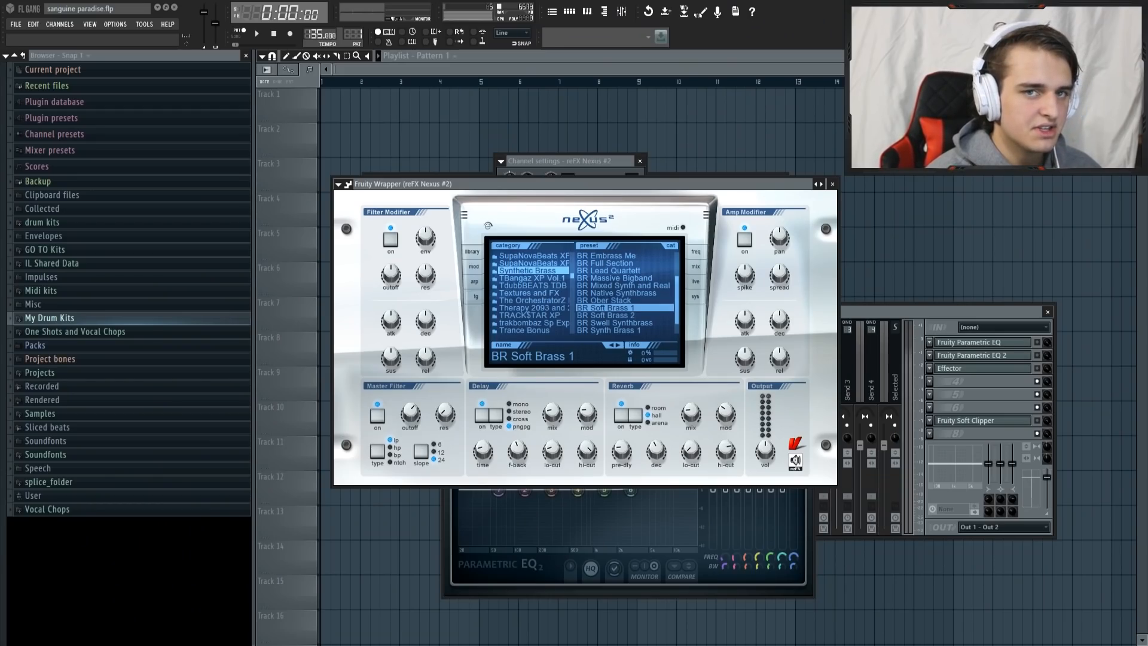
- Listen to the reFX Nexus melodies in the sanguine paradise project
key(space)
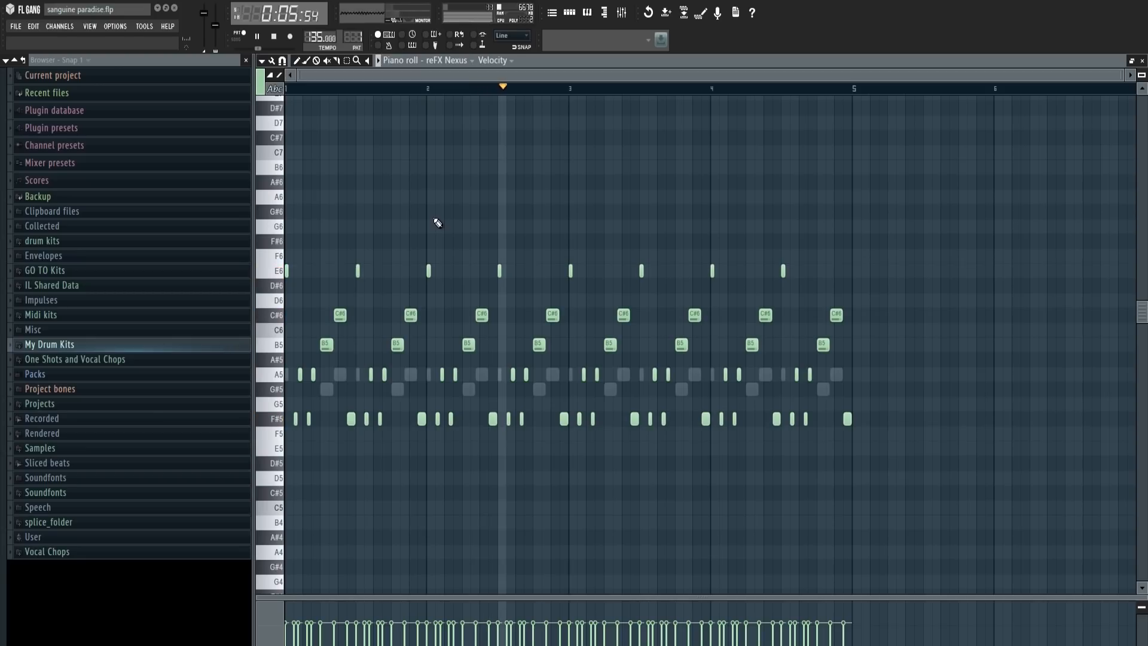
key(space)
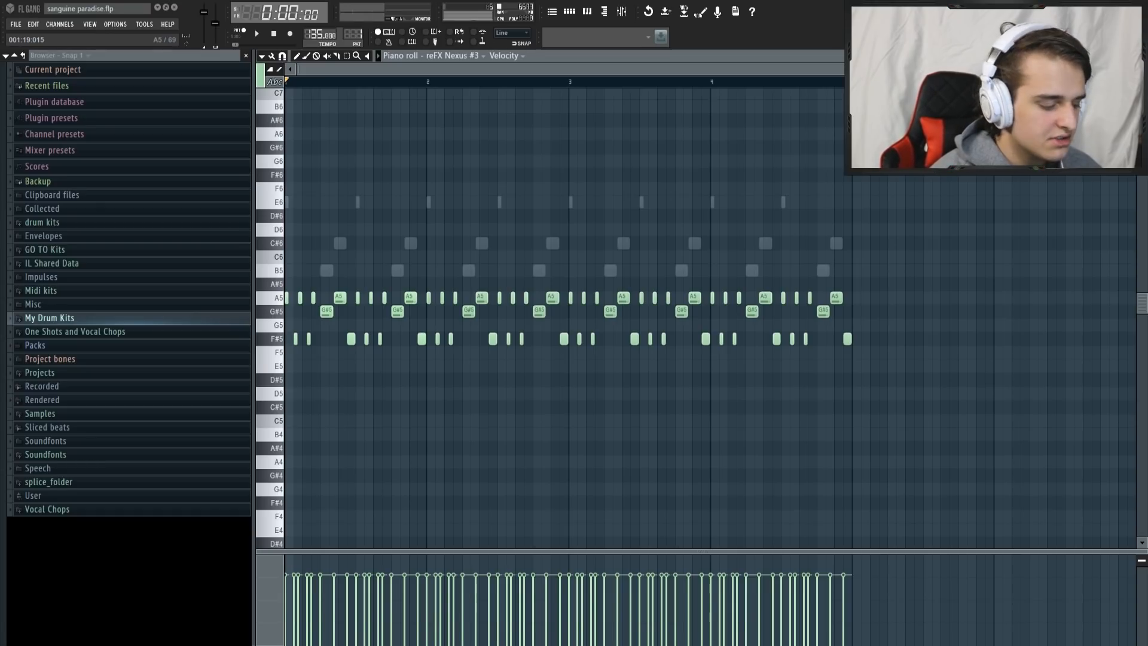
key(space)
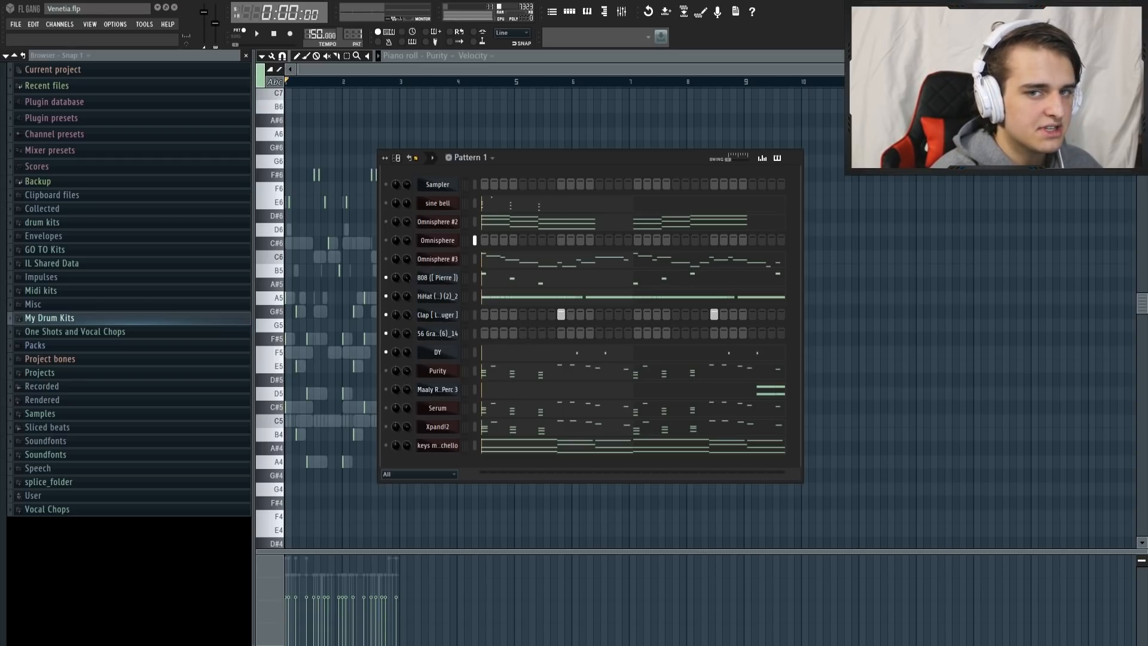
- Play Pattern 1 of the Venetia project and unmute the Maaly R. Perc 3 channel during playback
key(space)
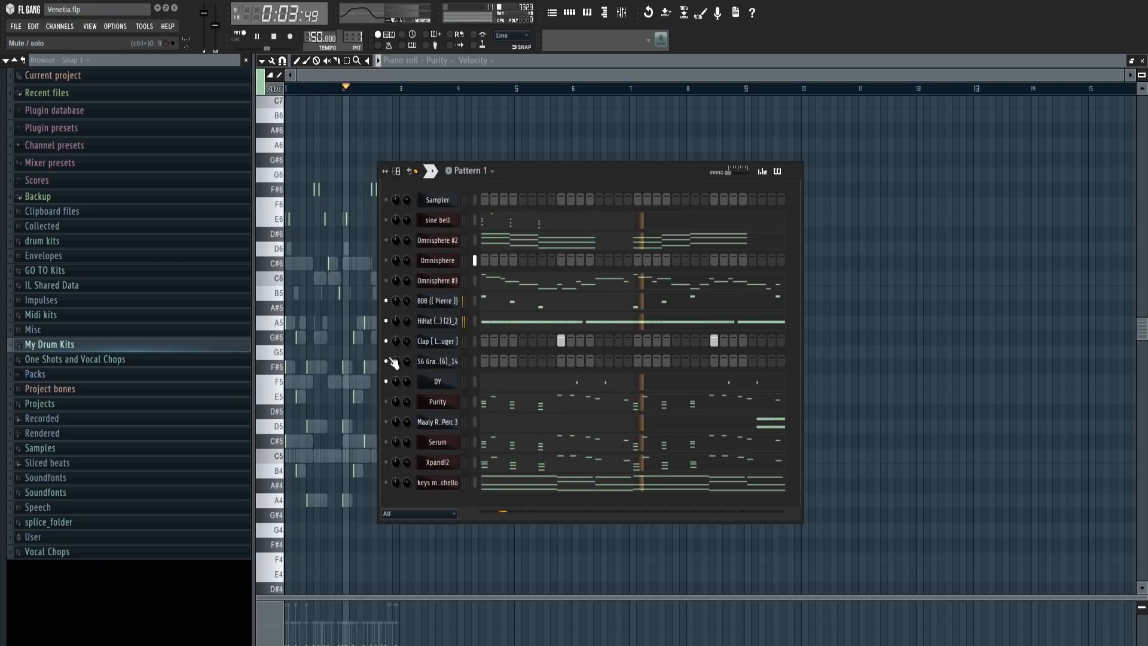
click(388, 422)
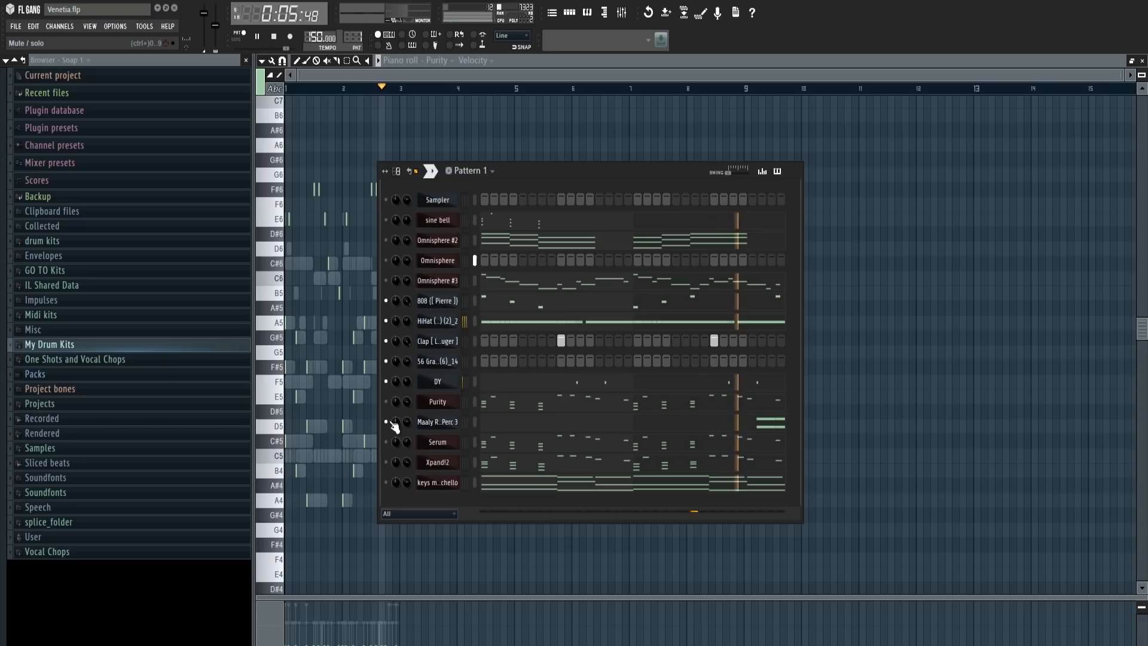
key(space)
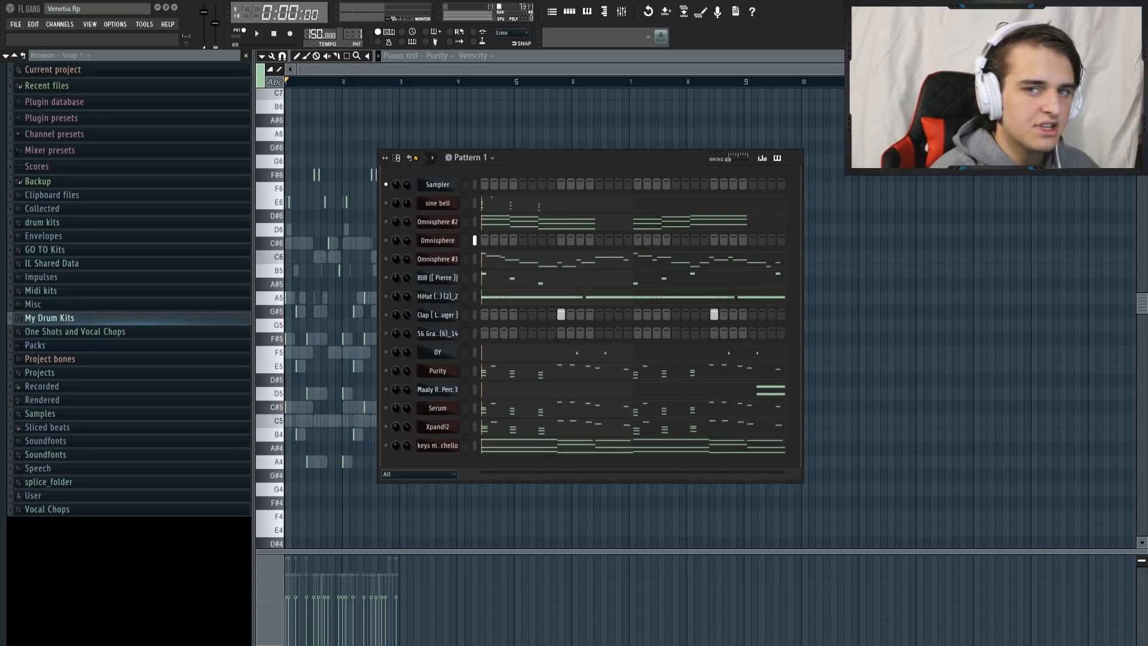
- Play back Pattern 1 of the Over your head project and stop it
key(space)
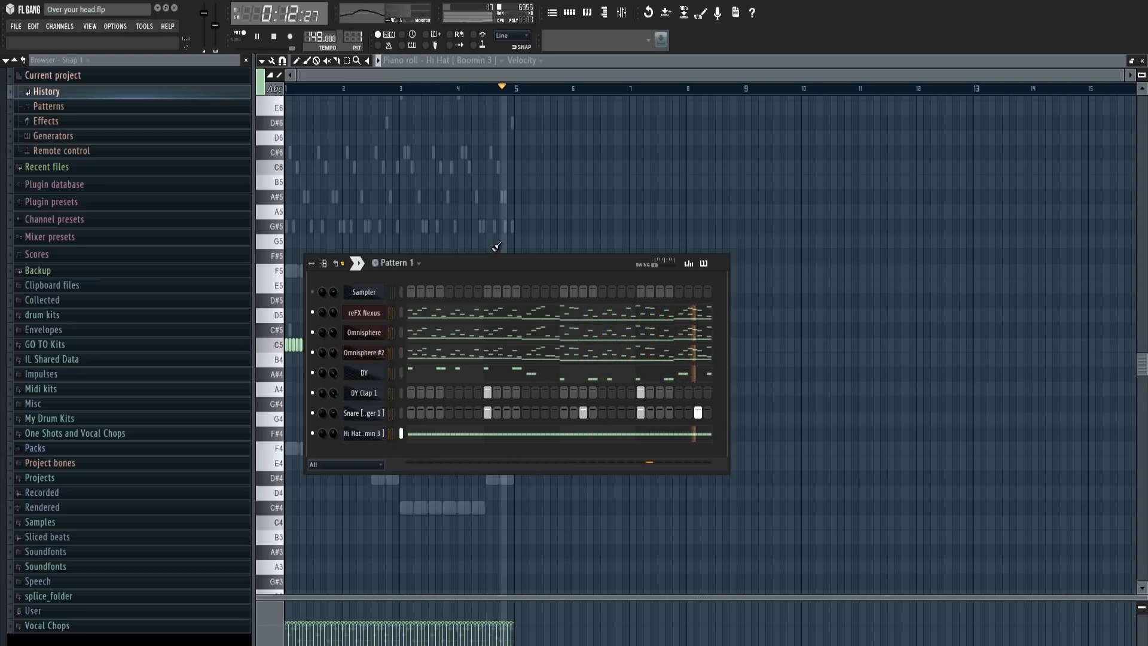
key(space)
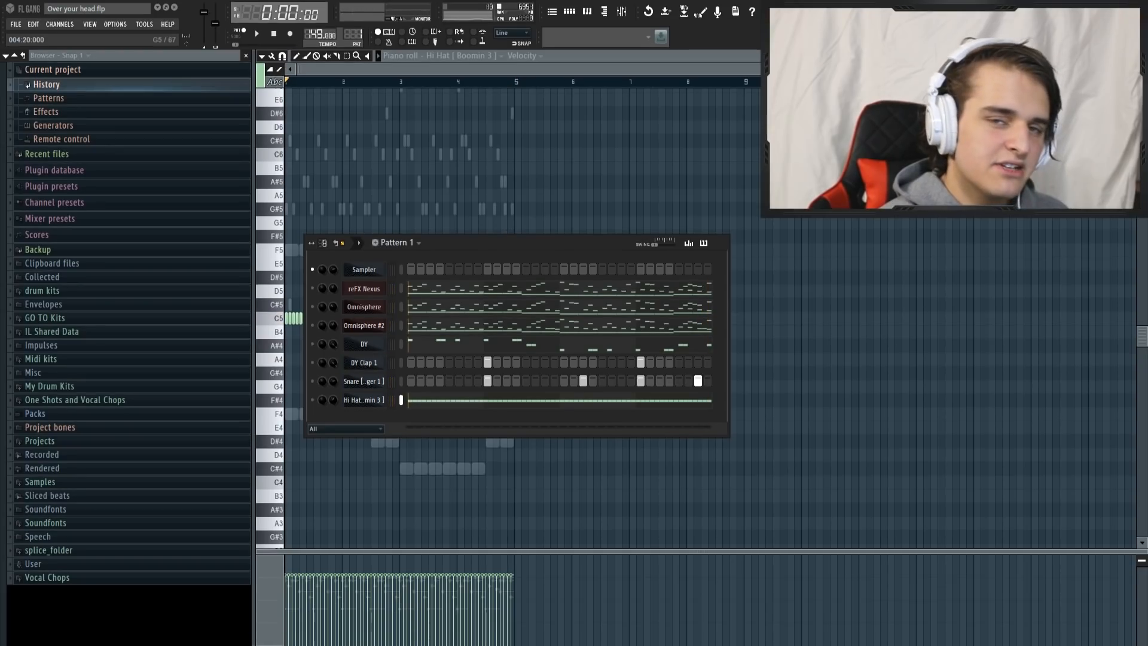